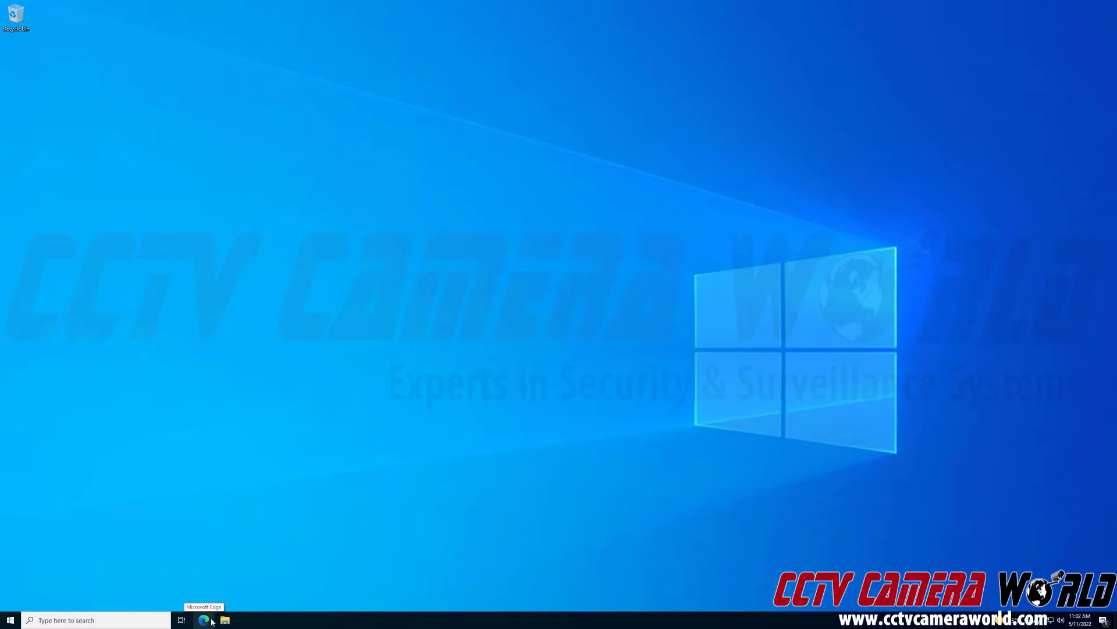
- Launch Microsoft Edge from the taskbar
{"action": "left_click", "coordinate": [204, 620]}
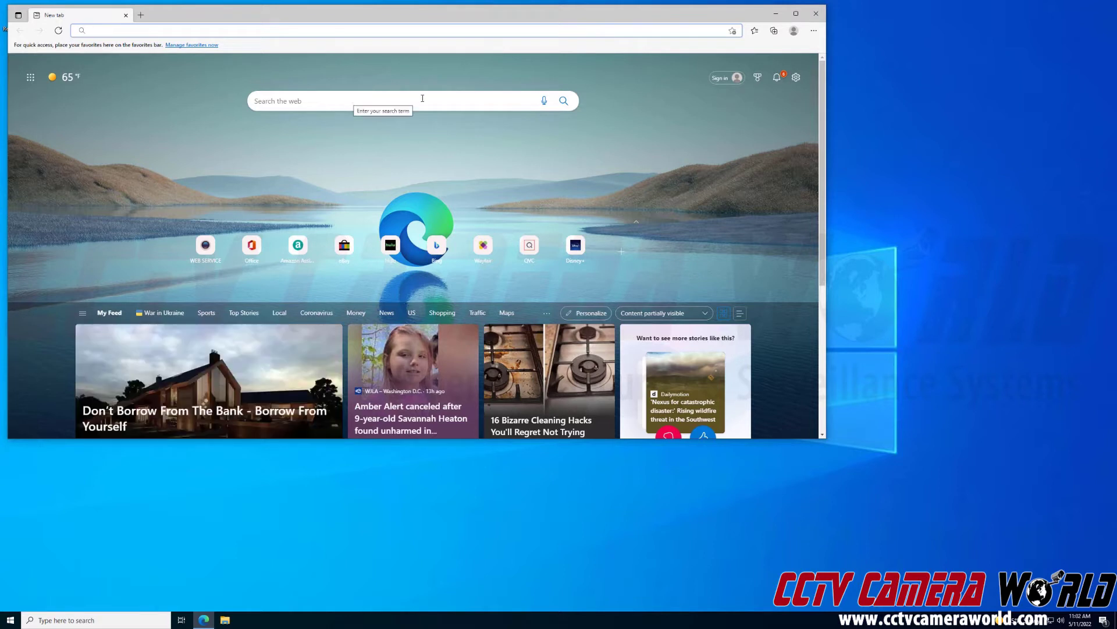
- In Edge's Default browser settings, set 'Allow sites to be reloaded in Internet Explorer mode' to Allow
{"action": "left_click", "coordinate": [817, 35]}
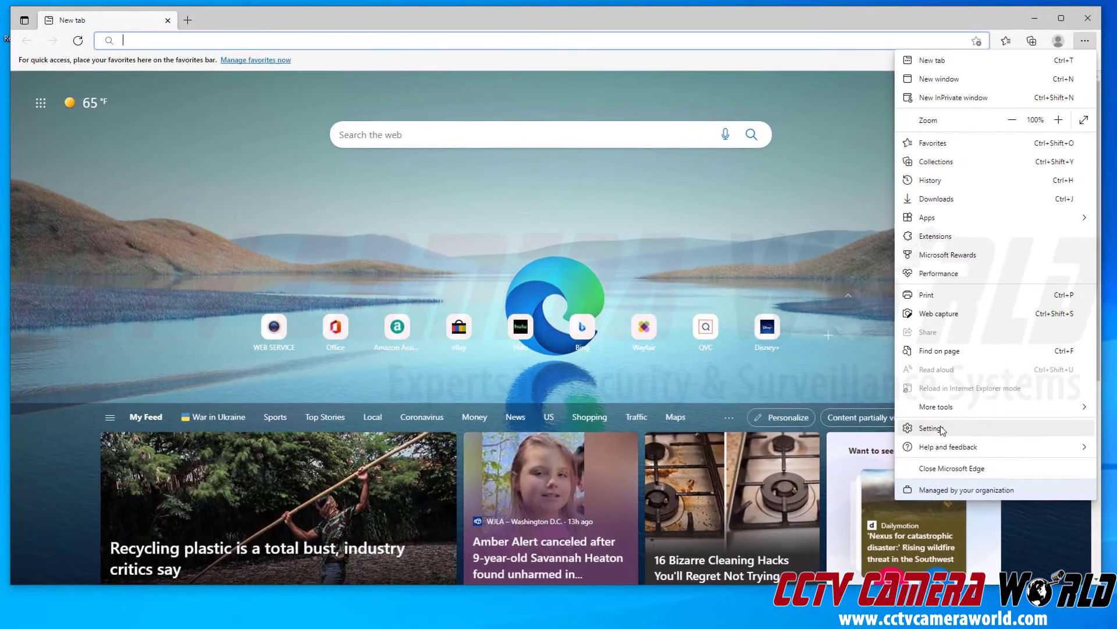
{"action": "left_click", "coordinate": [941, 428]}
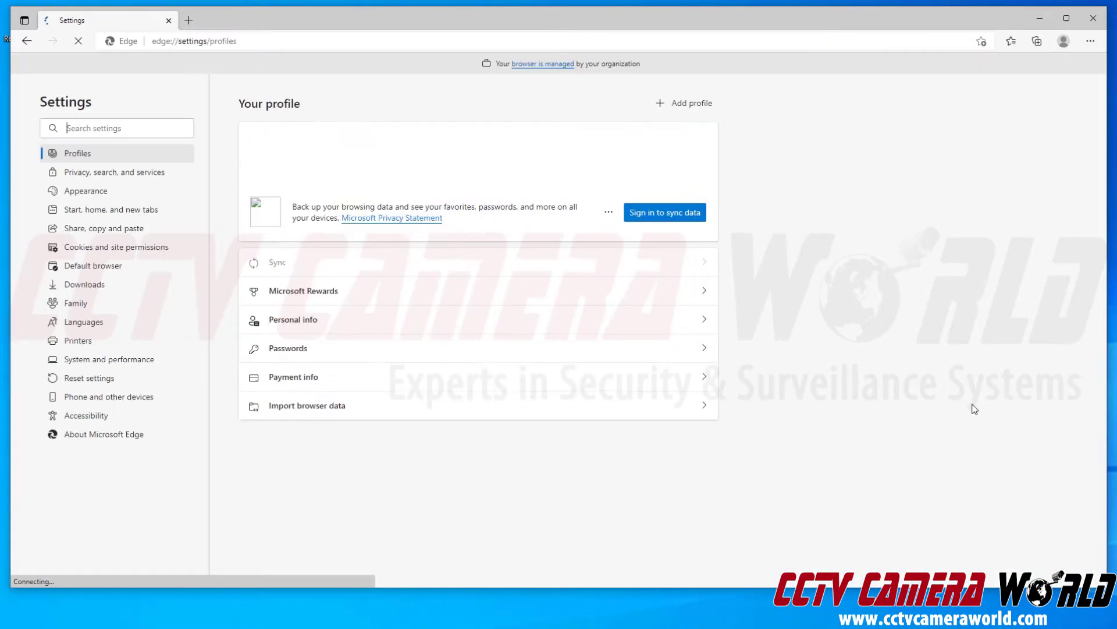
{"action": "left_click", "coordinate": [163, 270]}
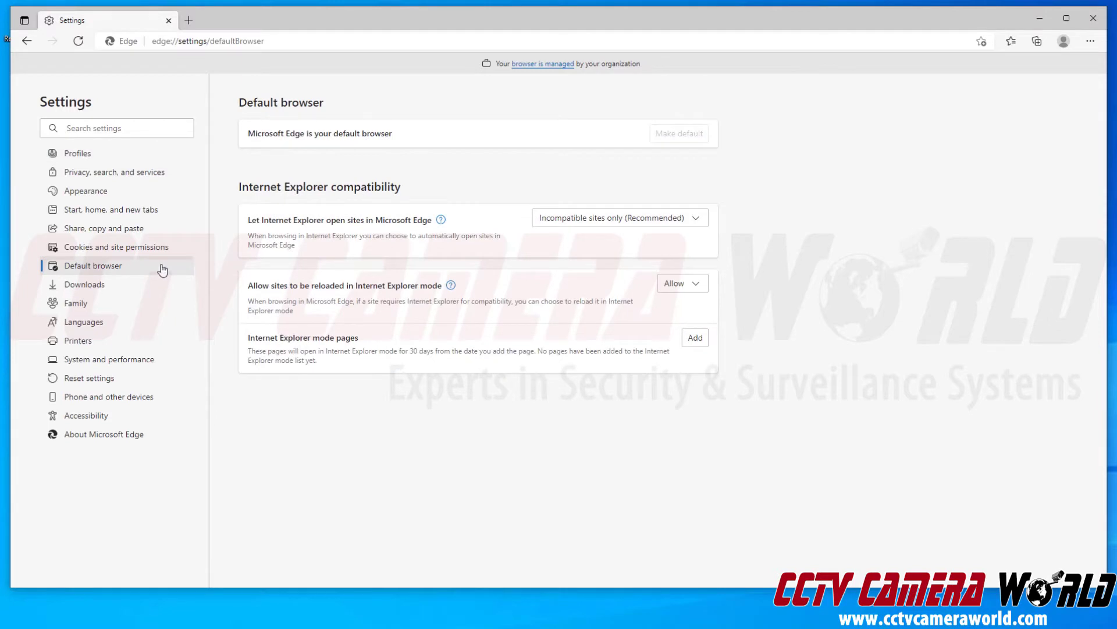
{"action": "left_click_drag", "start_coordinate": [262, 285], "coordinate": [384, 286]}
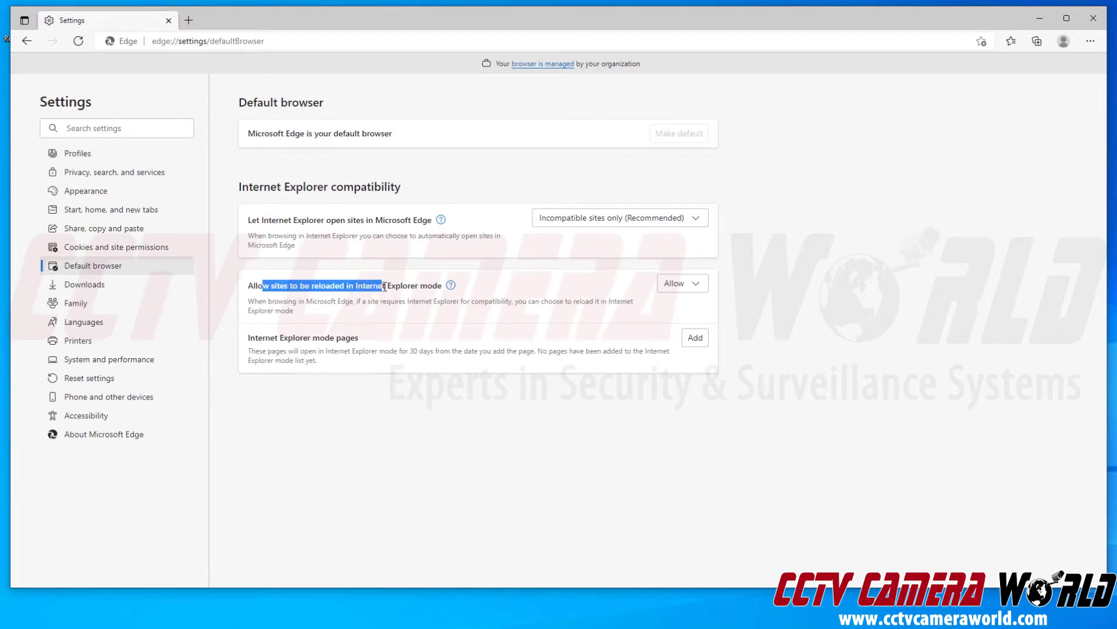
{"action": "left_click", "coordinate": [555, 291]}
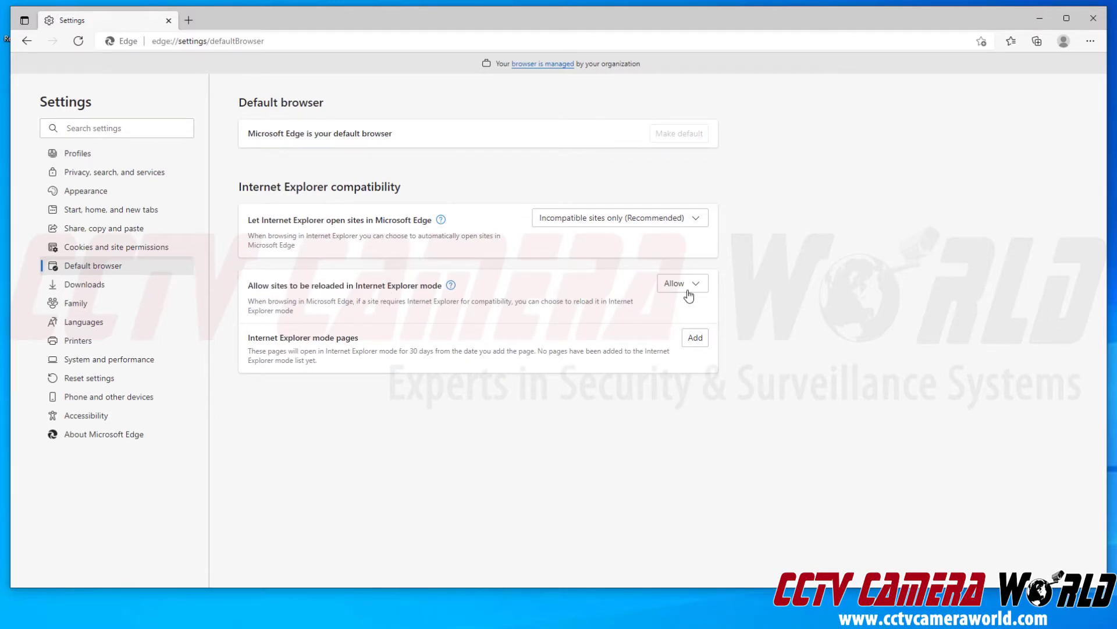
{"action": "left_click", "coordinate": [699, 290]}
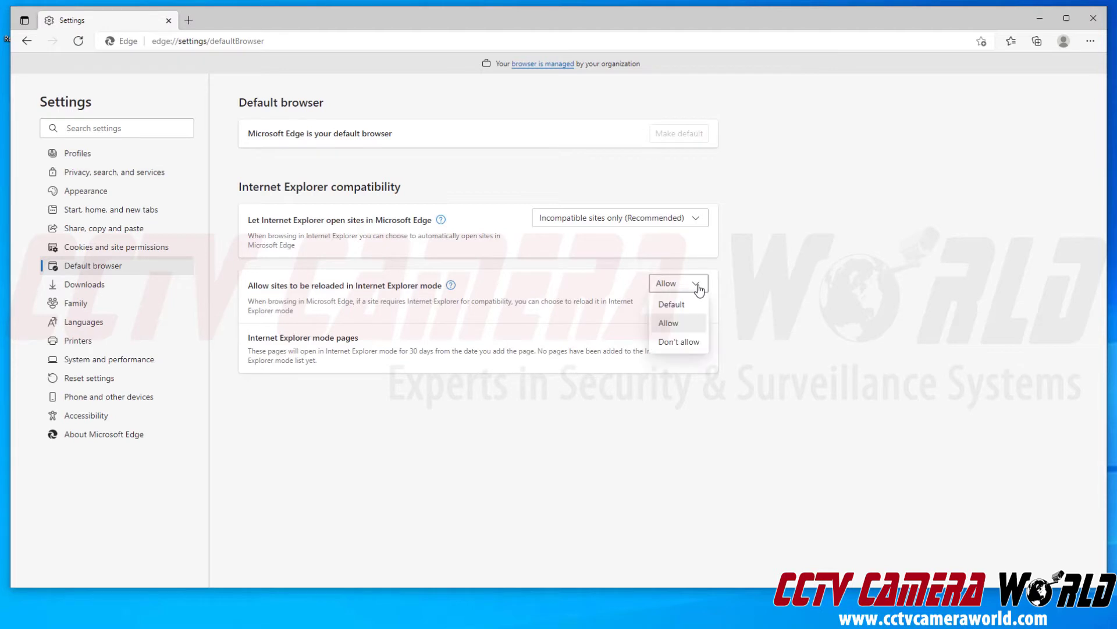
{"action": "left_click", "coordinate": [680, 327]}
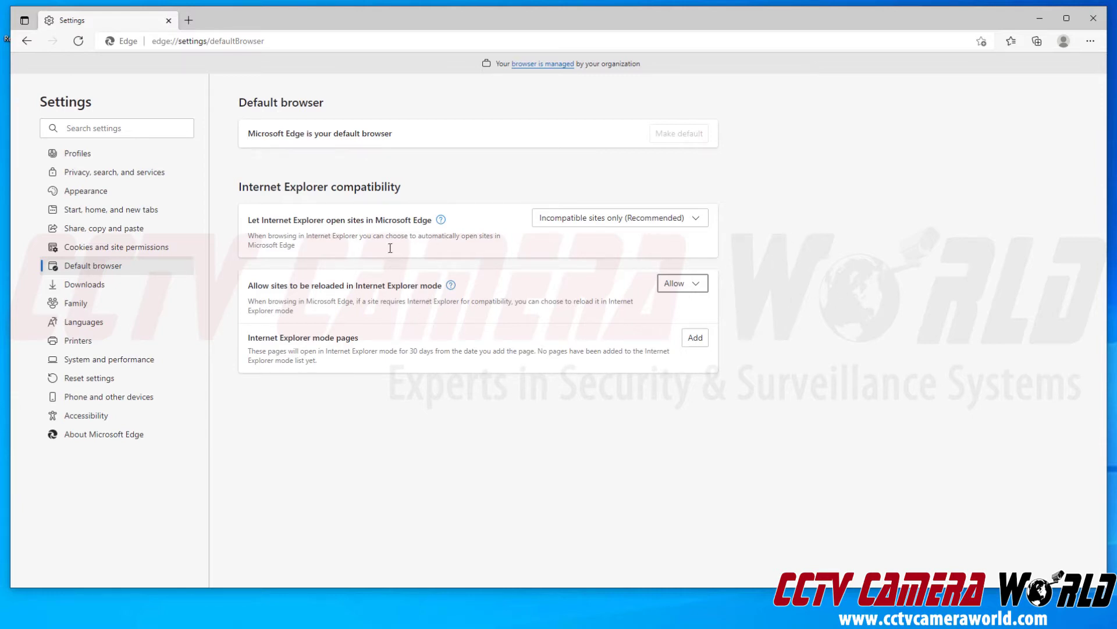
- Go to 192.168.1.108 and reload the page in Internet Explorer mode
{"action": "left_click", "coordinate": [244, 45]}
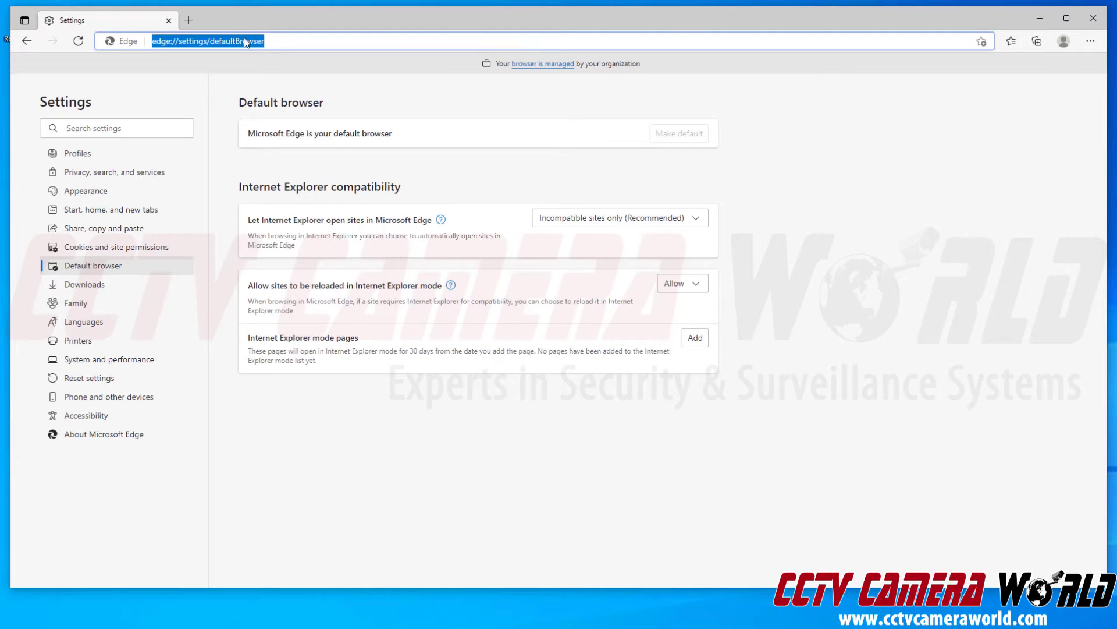
{"action": "type", "text": "192.168.1.108"}
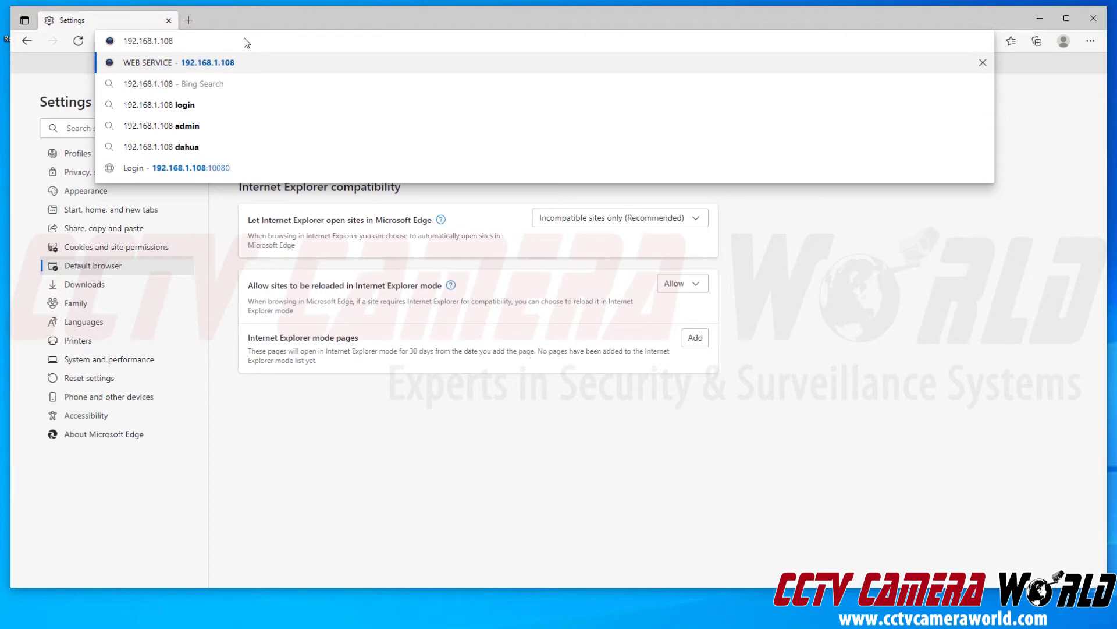
{"action": "key", "text": "Return"}
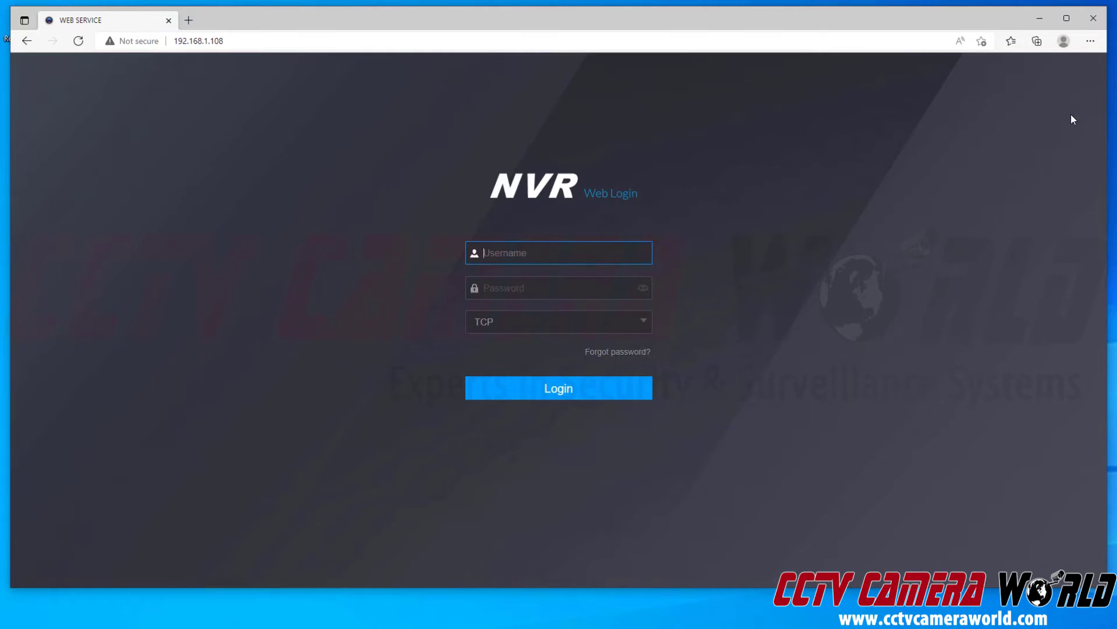
{"action": "left_click", "coordinate": [1094, 42]}
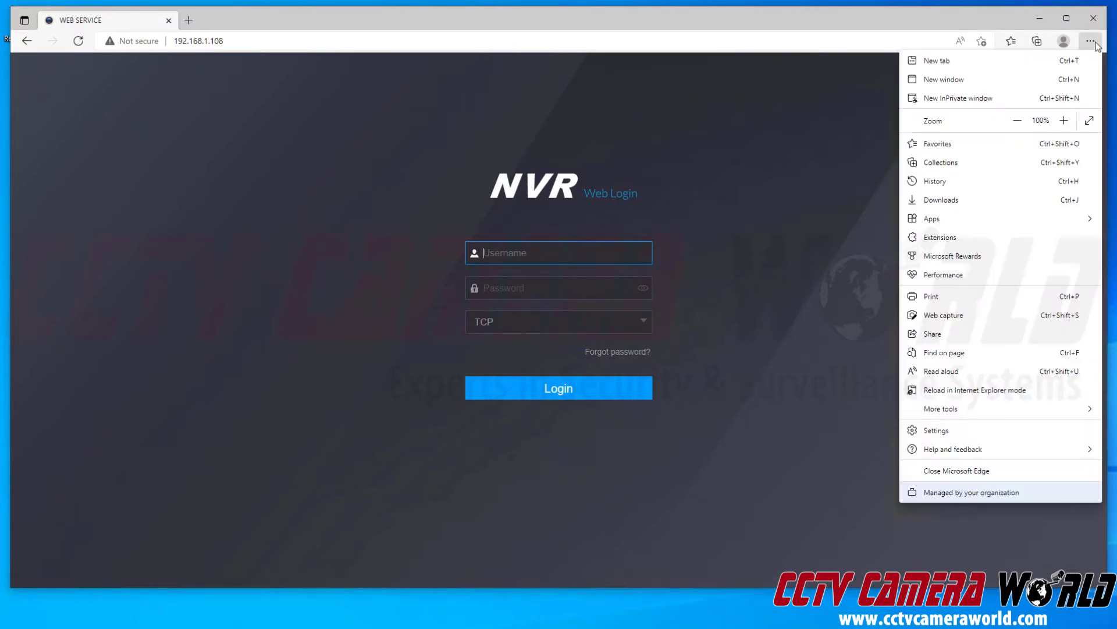
{"action": "left_click", "coordinate": [1008, 396]}
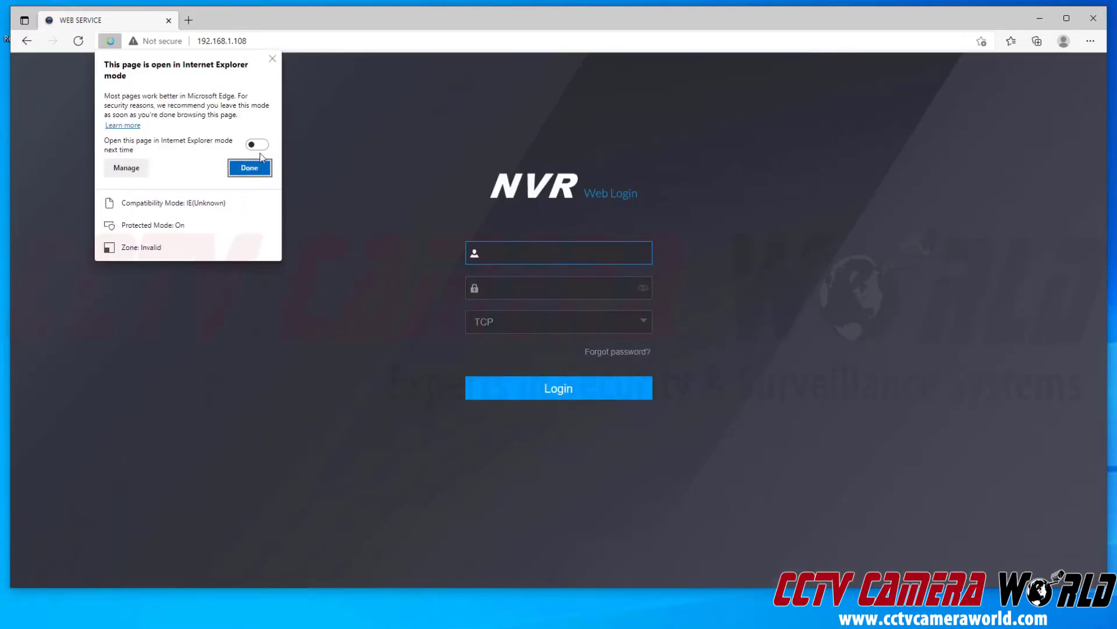
- Dismiss the IE mode notice and log in to the NVR with the admin username and password
{"action": "left_click", "coordinate": [272, 59]}
{"action": "type", "text": "admin"}
{"action": "key", "text": "Tab"}
{"action": "type", "text": "admin123"}
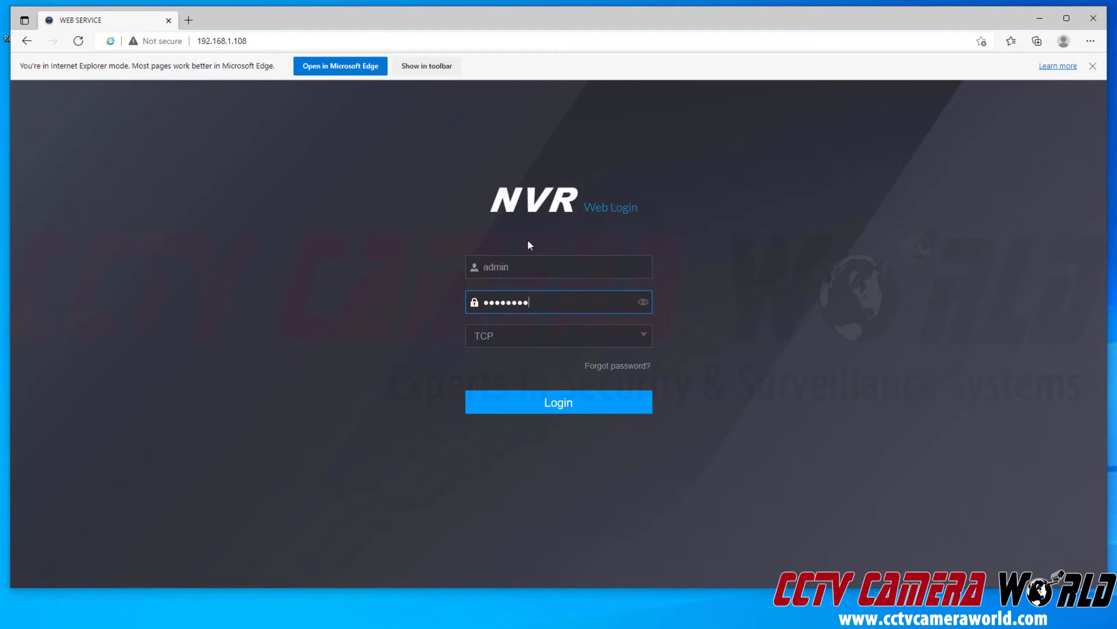
{"action": "left_click", "coordinate": [567, 402]}
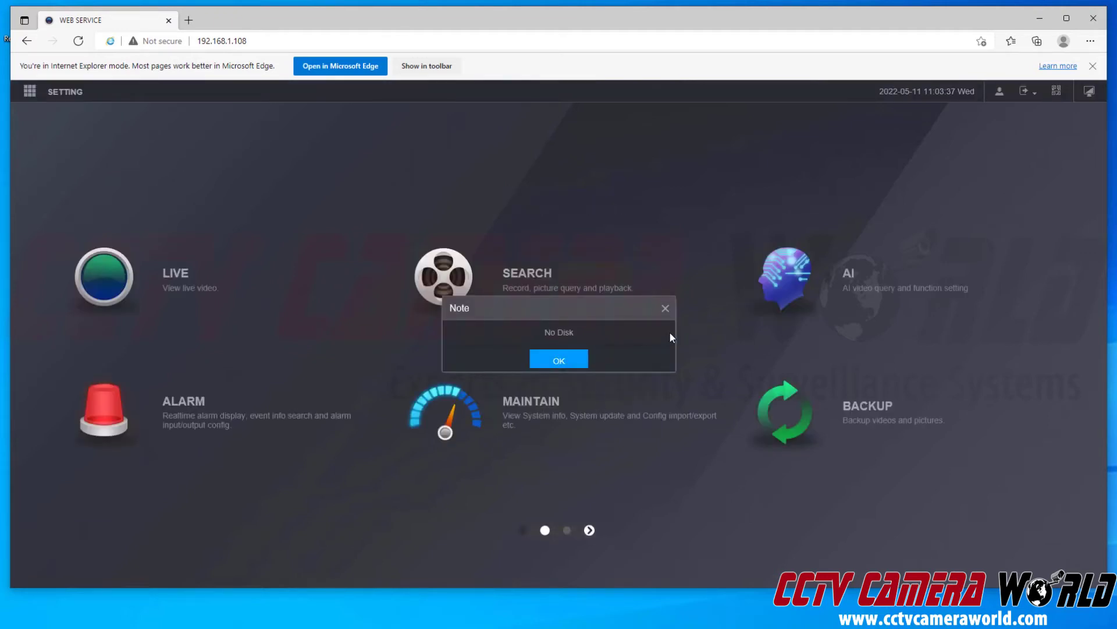
- Close the No Disk note and go to SETTING > CAMERA to see the Camera List
{"action": "left_click", "coordinate": [667, 314]}
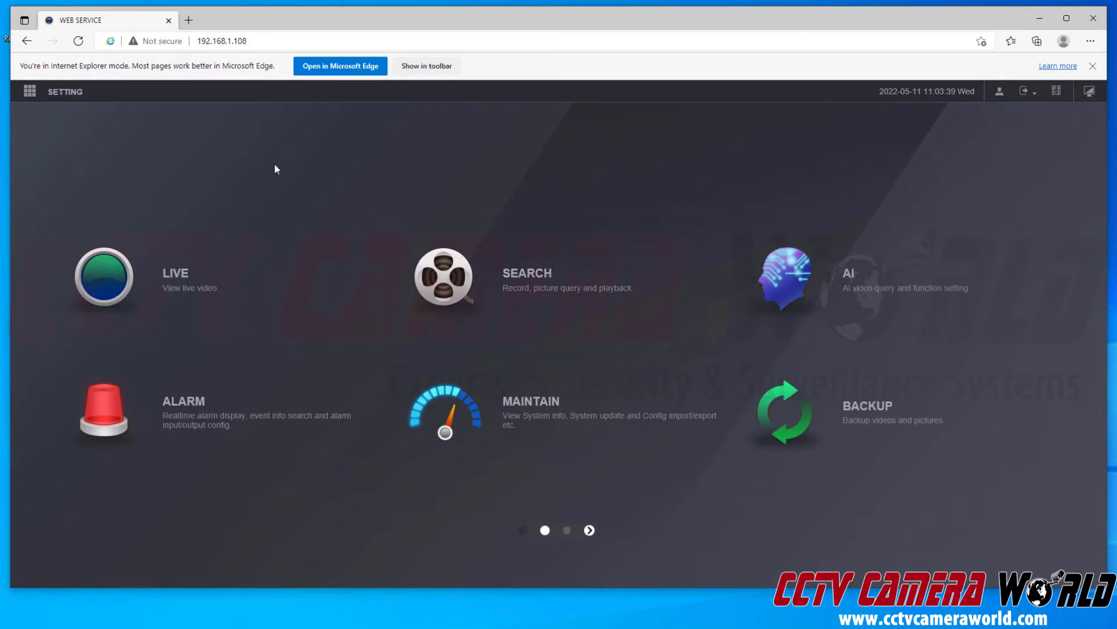
{"action": "left_click", "coordinate": [70, 98]}
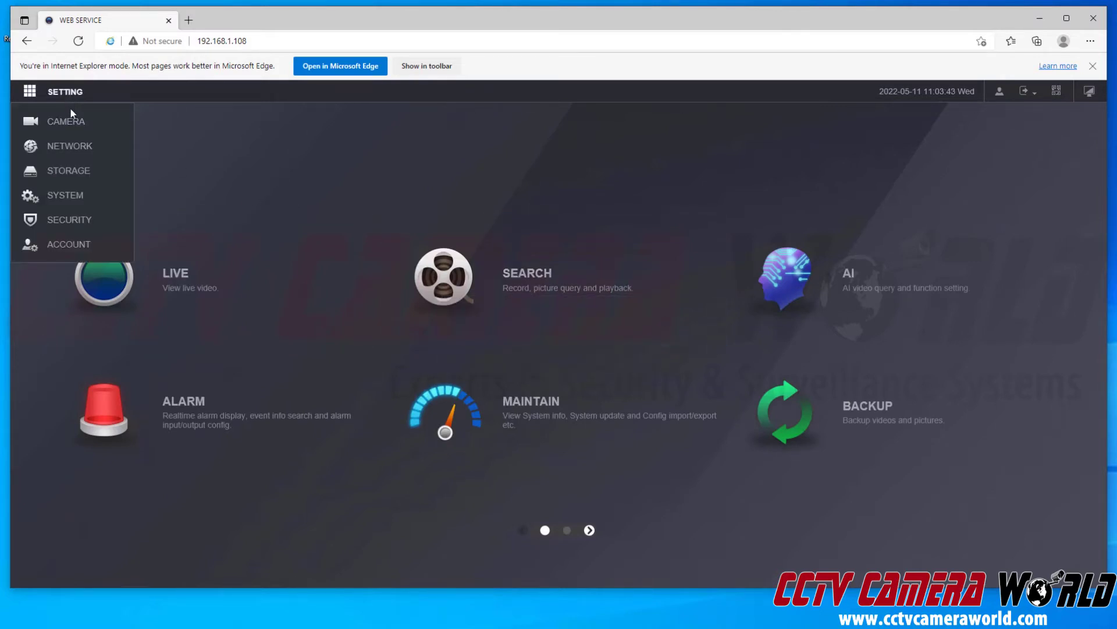
{"action": "left_click", "coordinate": [73, 121]}
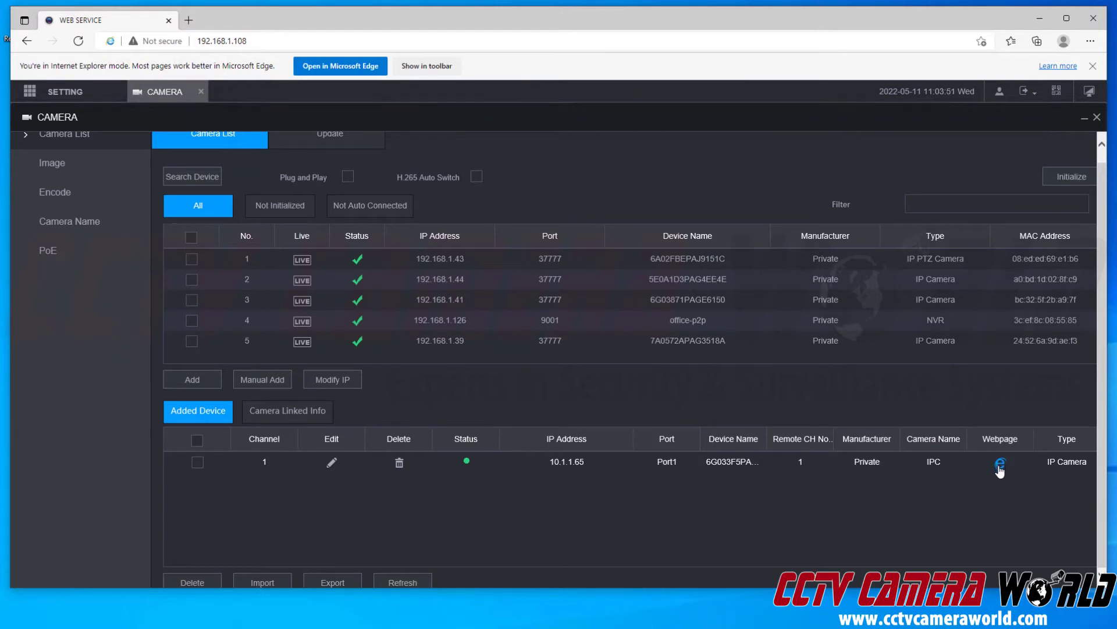
- Open the 10.1.1.65 camera's web page from its Webpage IE icon
{"action": "left_click", "coordinate": [1000, 464]}
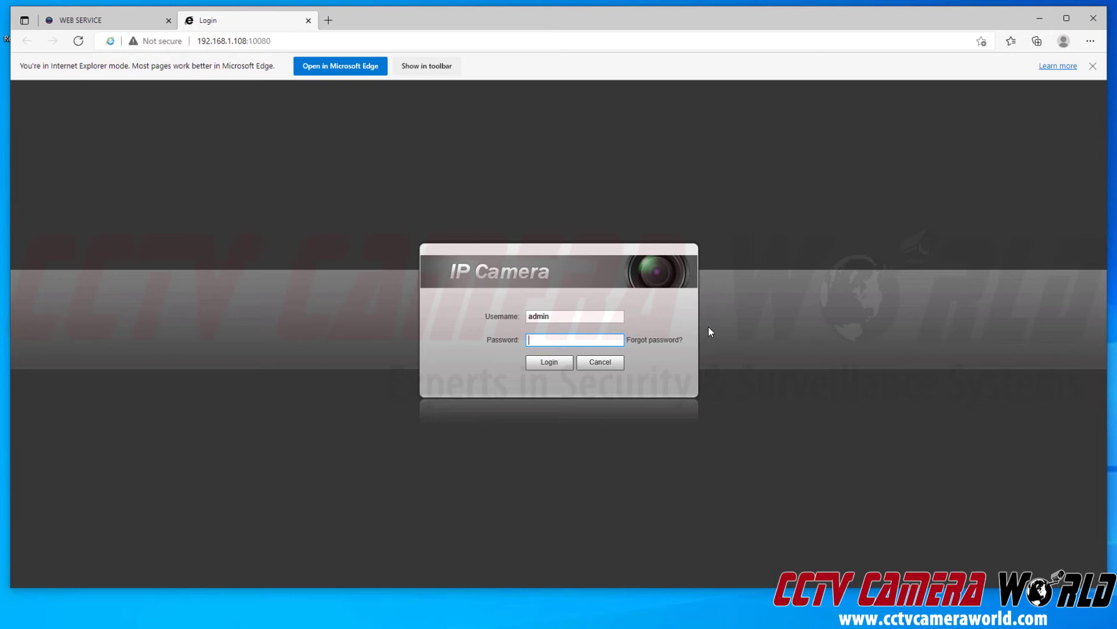
- Enter the camera's password and log in to reach the Live view
{"action": "type", "text": "********"}
{"action": "left_click", "coordinate": [551, 363]}
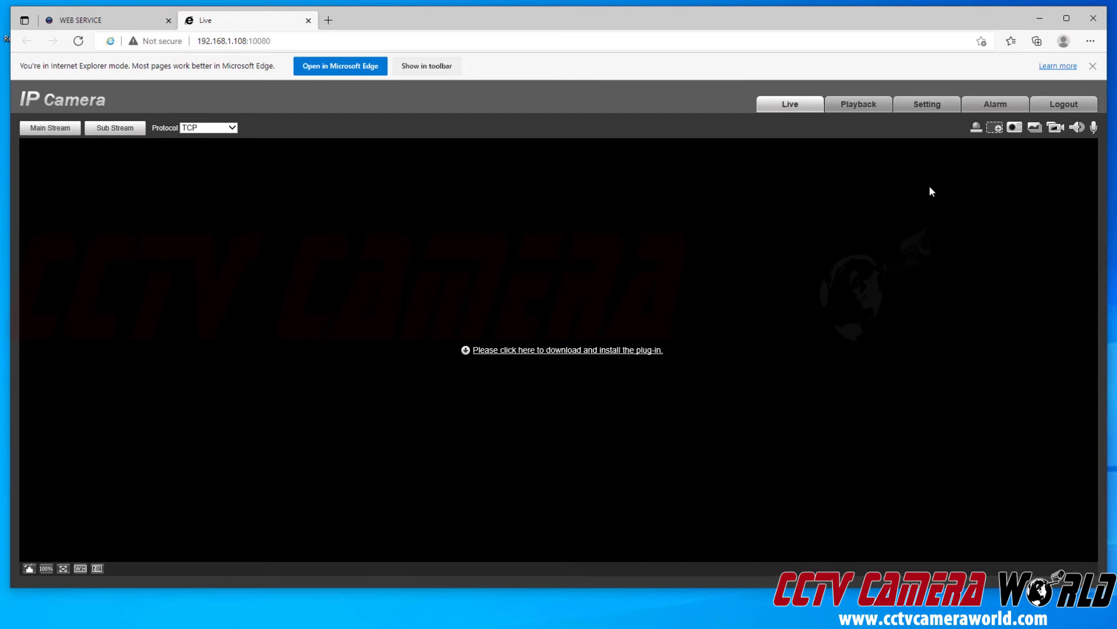
- Open Setting > Camera > Audio and save Microphone Volume at 100
{"action": "left_click", "coordinate": [929, 106]}
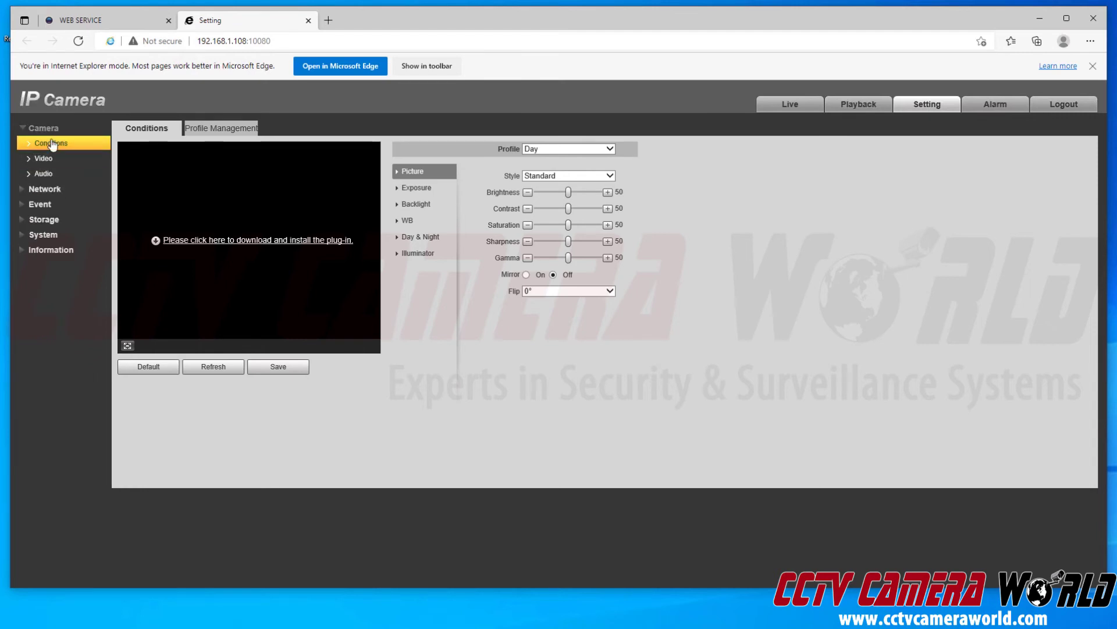
{"action": "left_click", "coordinate": [60, 178]}
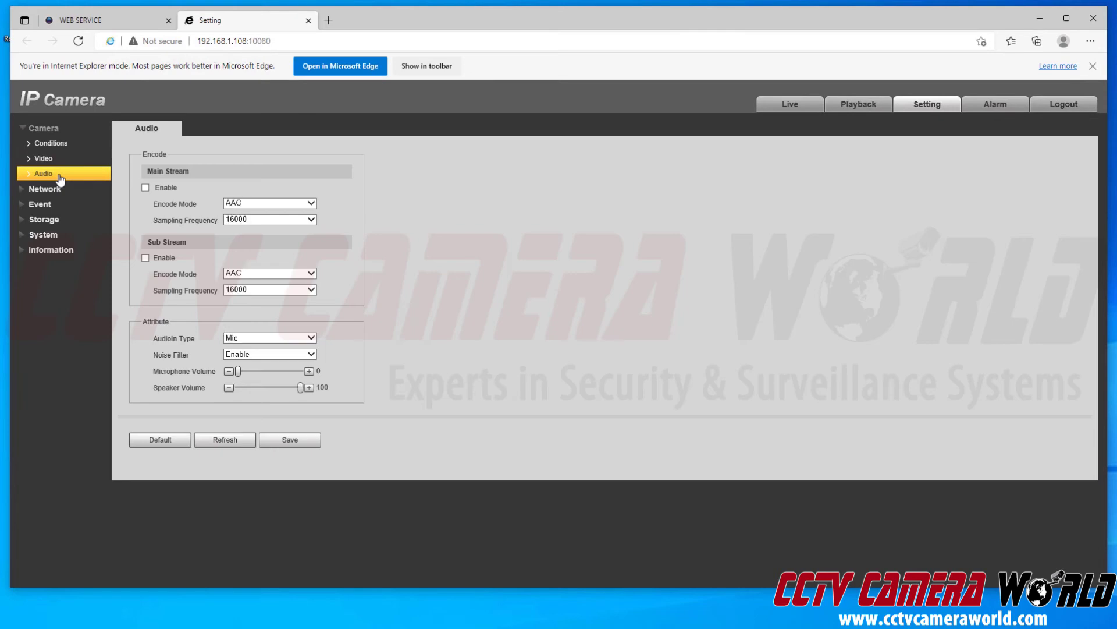
{"action": "left_click_drag", "start_coordinate": [238, 371], "coordinate": [303, 372]}
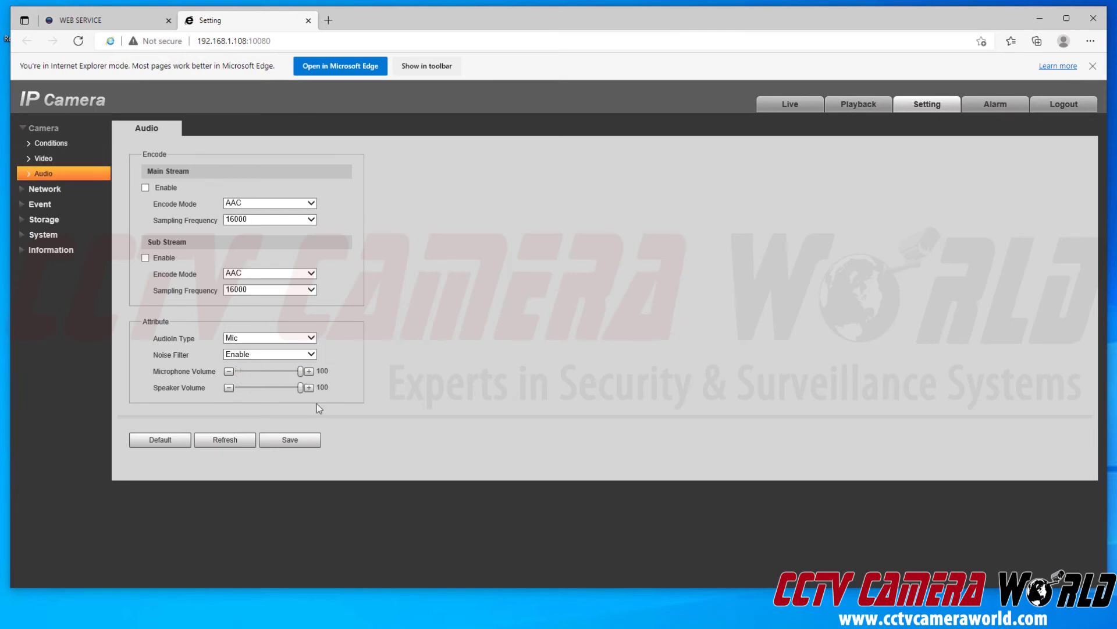
{"action": "left_click", "coordinate": [294, 440]}
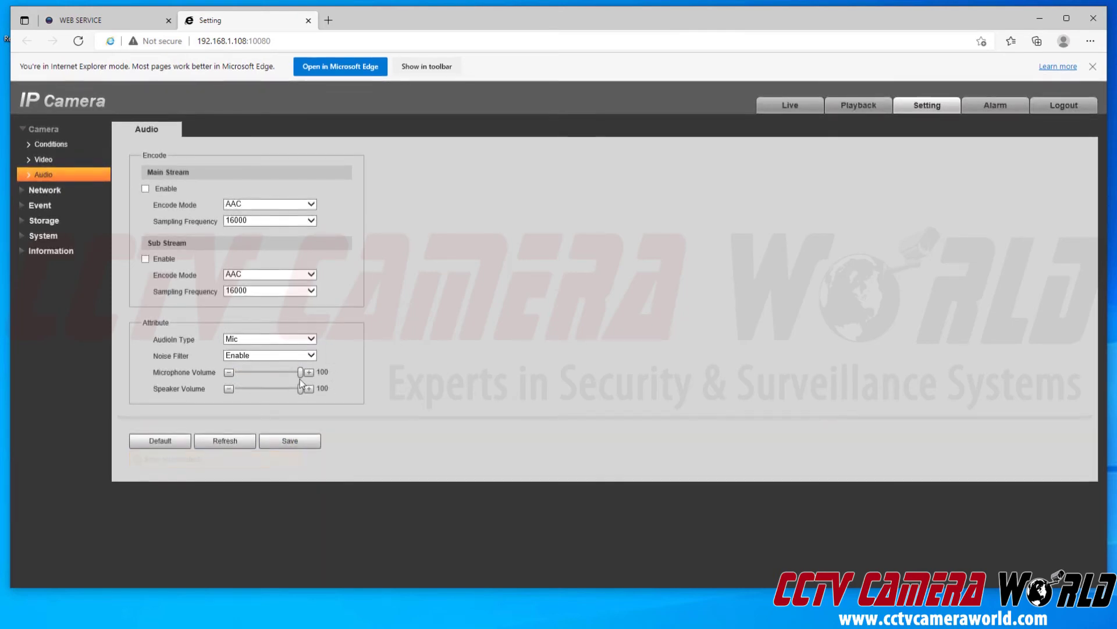
{"action": "mouse_move", "coordinate": [302, 377]}
{"action": "left_click", "coordinate": [294, 440]}
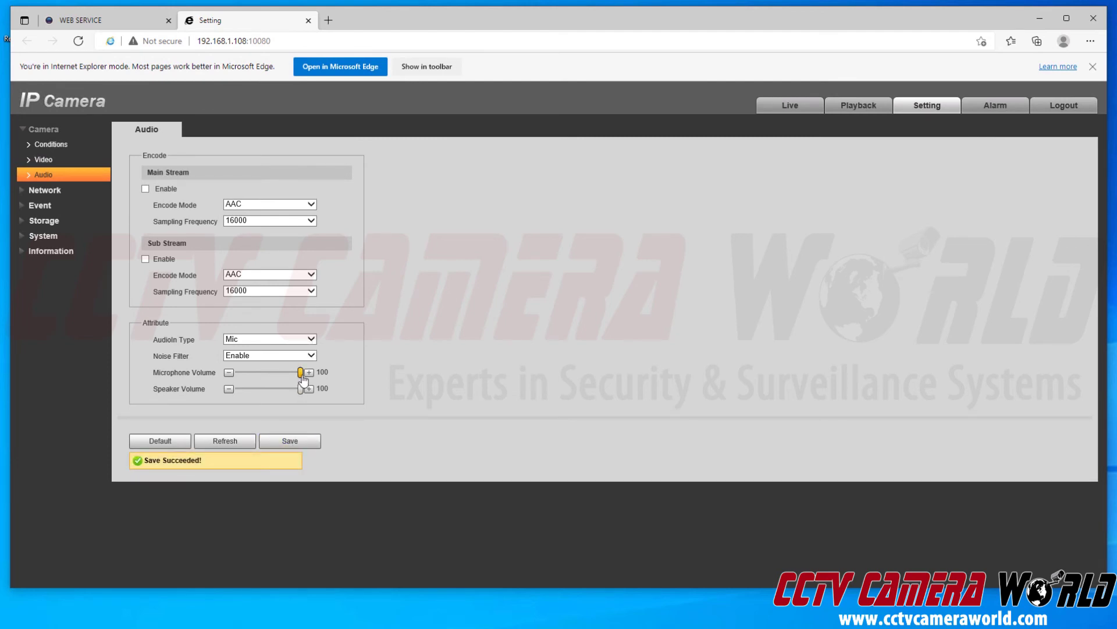
- Lower Microphone Volume to 0 and save it
{"action": "left_click_drag", "start_coordinate": [302, 377], "coordinate": [229, 377]}
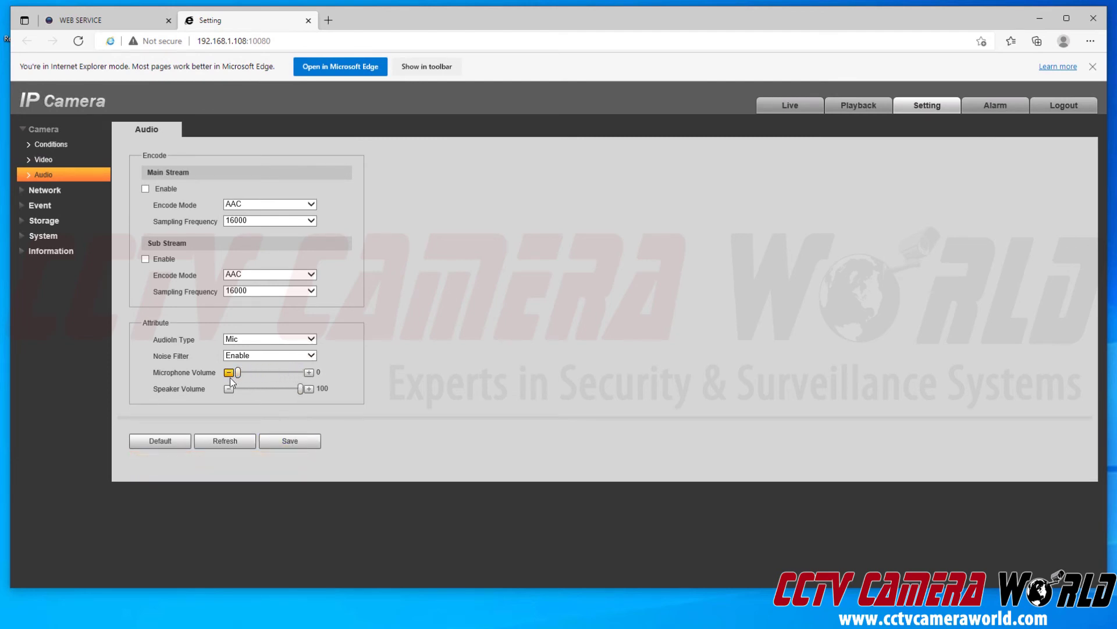
{"action": "left_click", "coordinate": [301, 442]}
{"action": "mouse_move", "coordinate": [240, 375]}
- Go back to the NVR's Camera List and relaunch the 10.1.1.65 camera's web page
{"action": "left_click", "coordinate": [143, 21]}
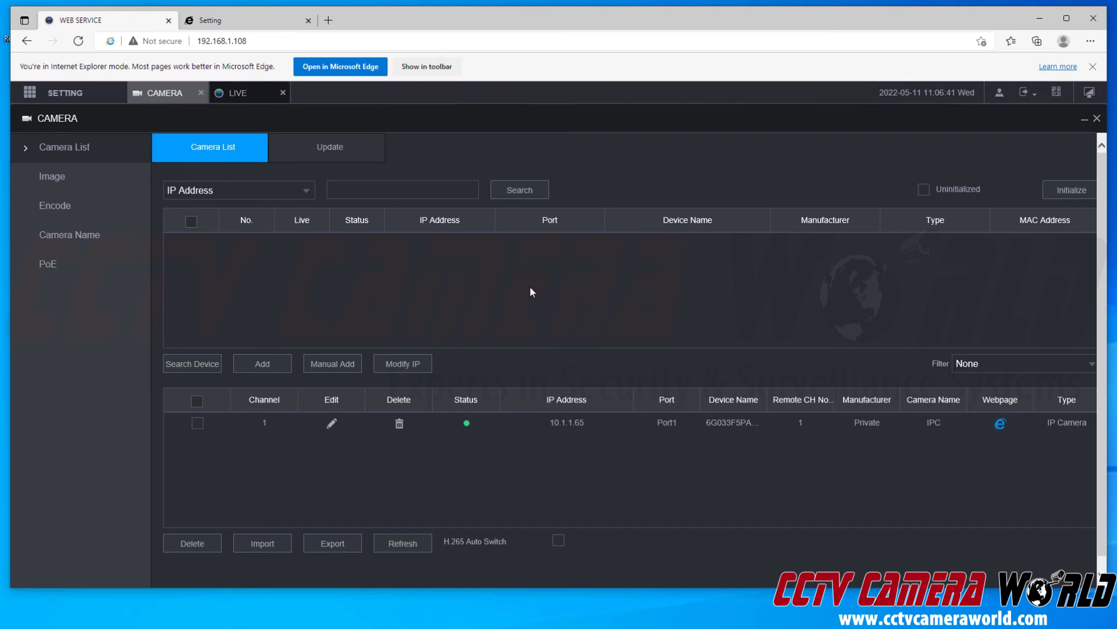
{"action": "left_click", "coordinate": [1001, 423]}
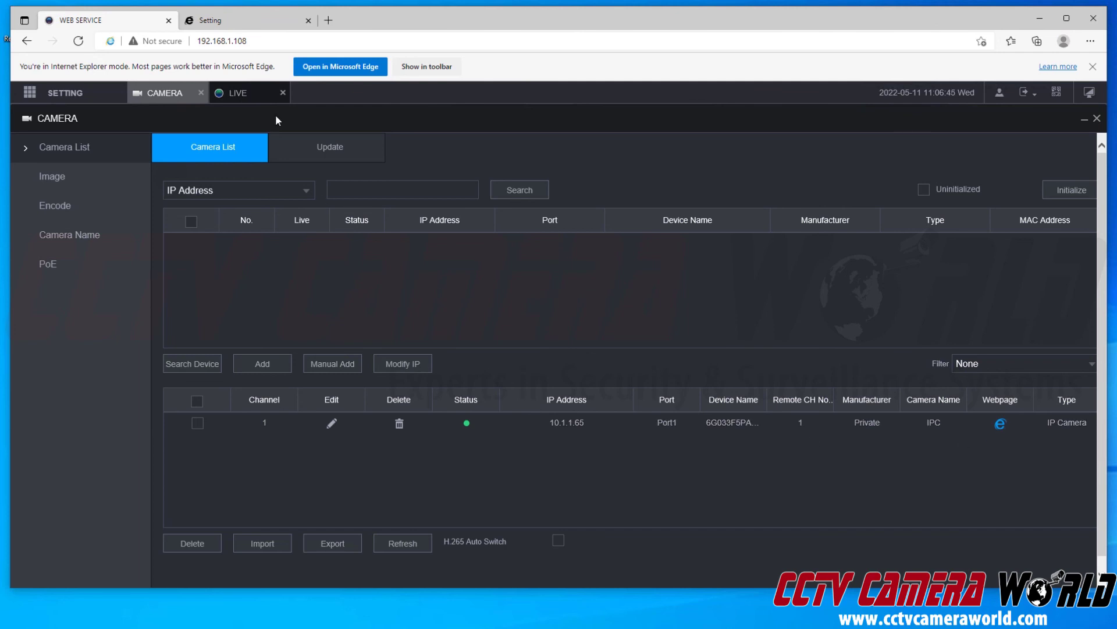